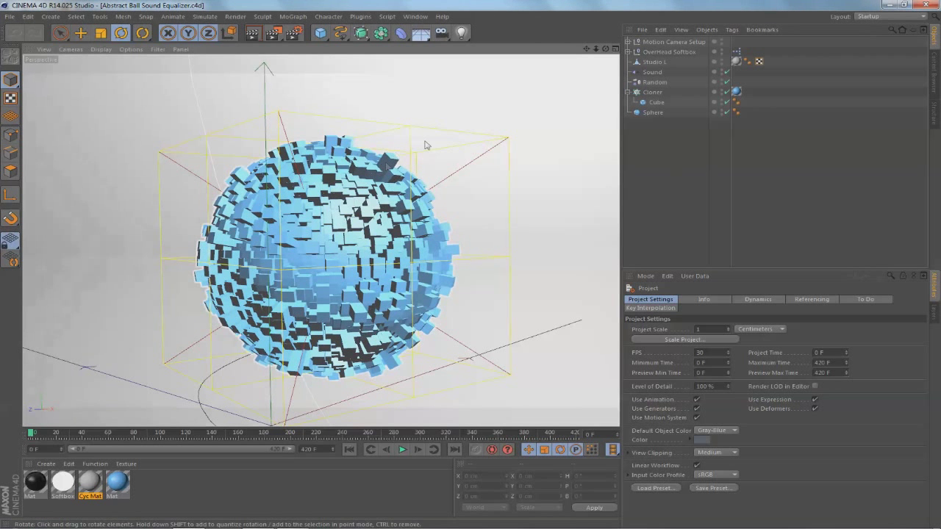
# Step: Select the Sound effector, preview around frame 105, and return to the first frame
pyautogui.click(651, 72)
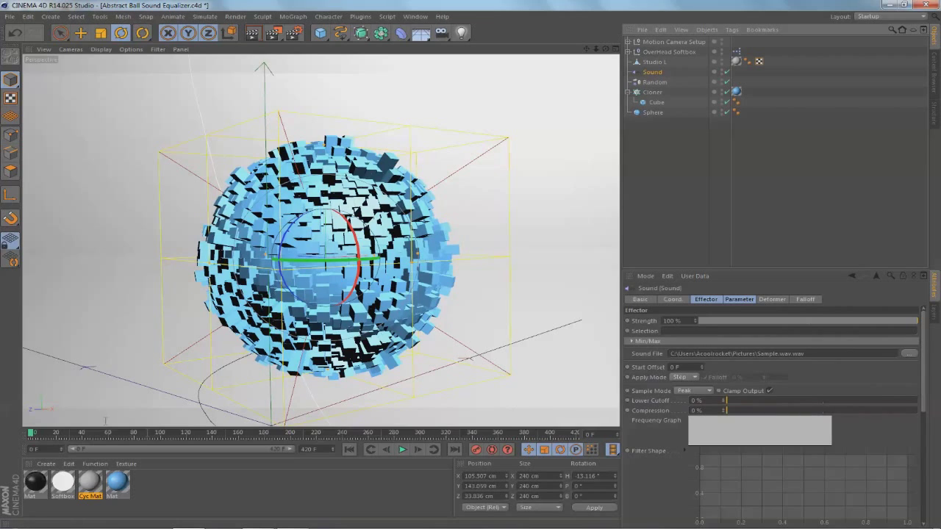
pyautogui.click(164, 434)
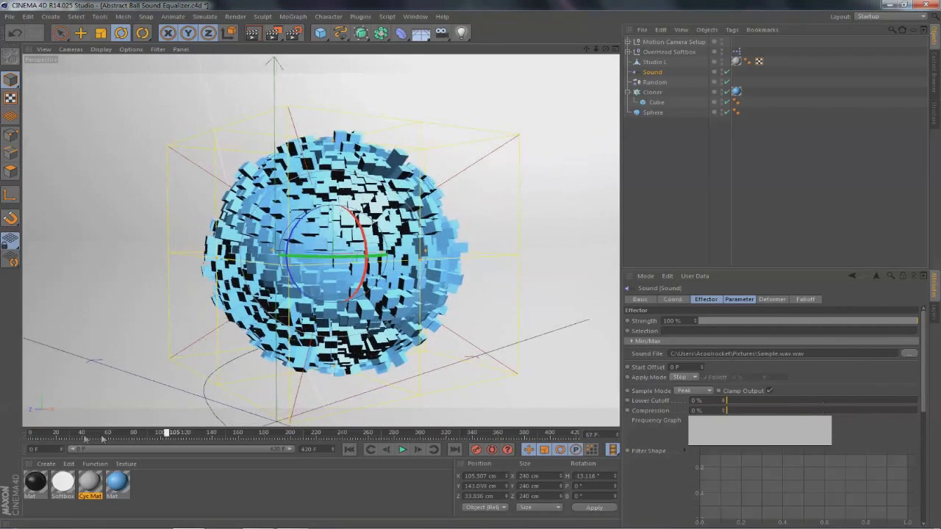
pyautogui.moveTo(103, 439); pyautogui.dragTo(32, 435)
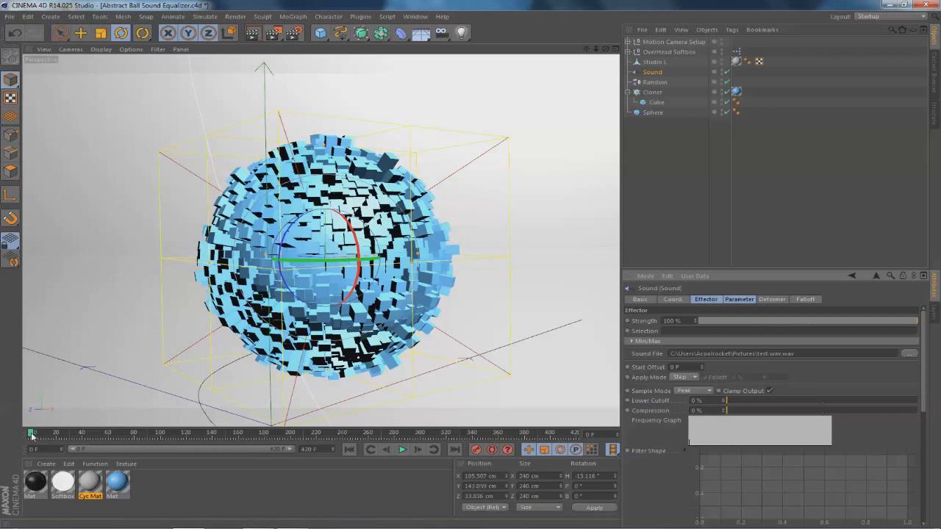
# Step: Preview the sound-driven bars at frames 130, 203 and 342, then start entering a longer scene length
pyautogui.moveTo(115, 437); pyautogui.dragTo(236, 436)
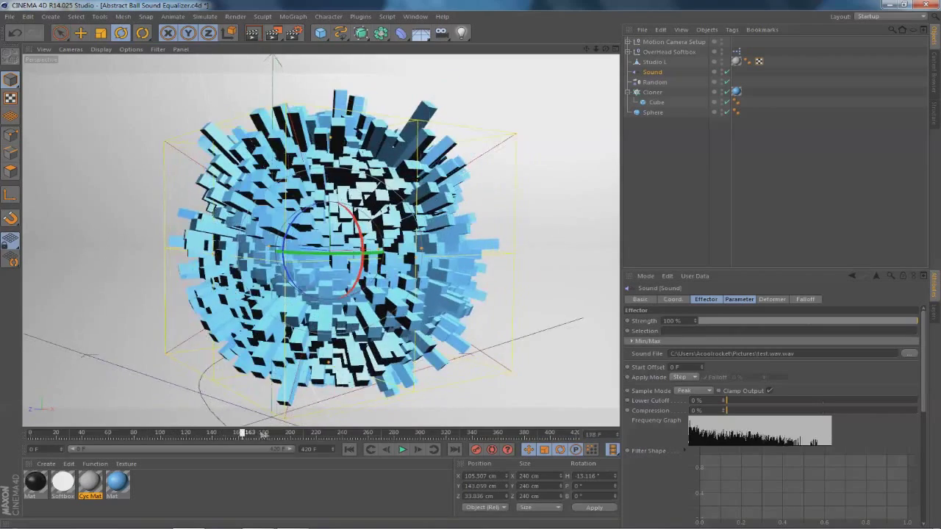
pyautogui.moveTo(237, 436); pyautogui.dragTo(294, 435)
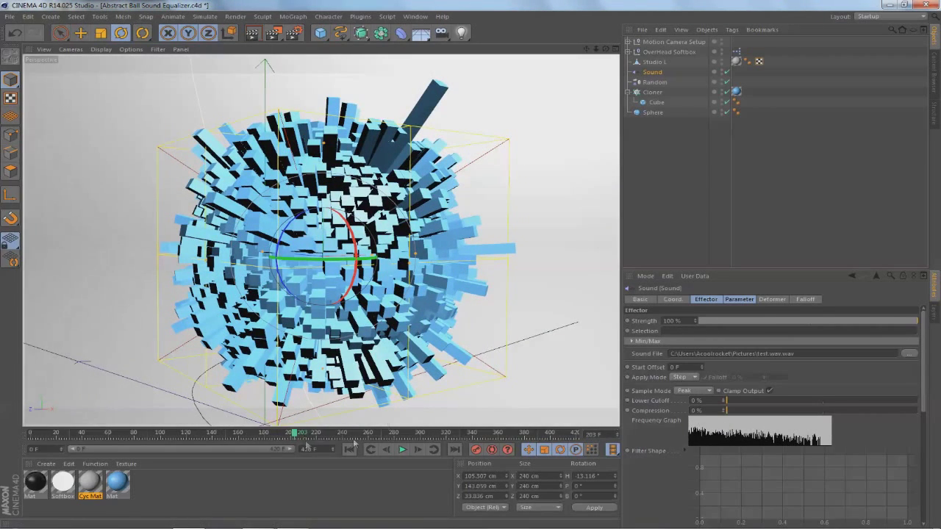
pyautogui.moveTo(380, 434); pyautogui.dragTo(478, 434)
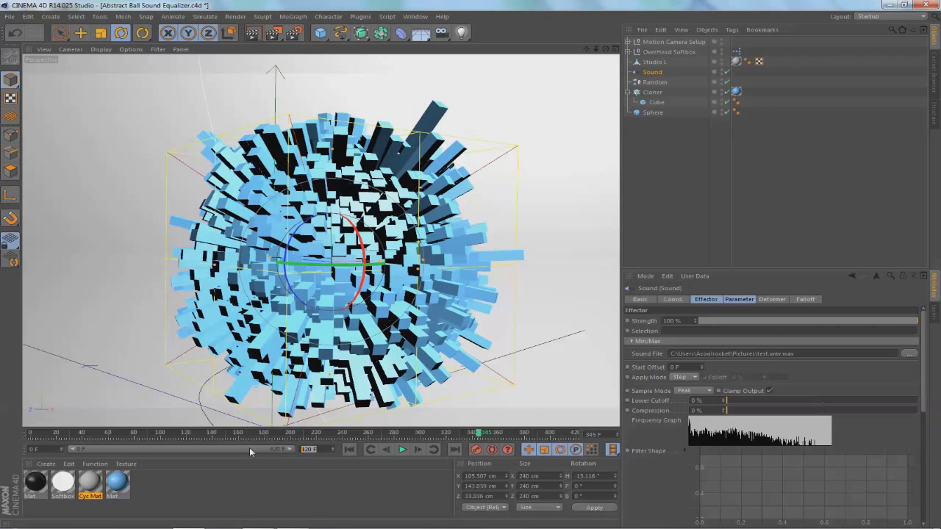
pyautogui.write('2000')
# Step: Commit the 2000-frame scene length and stretch the preview range across all 2000 frames
pyautogui.press('Return')
pyautogui.moveTo(126, 449)
pyautogui.mouseDown()
pyautogui.moveTo(294, 450)
pyautogui.moveTo(277, 434)
pyautogui.mouseUp()
pyautogui.click(339, 435)
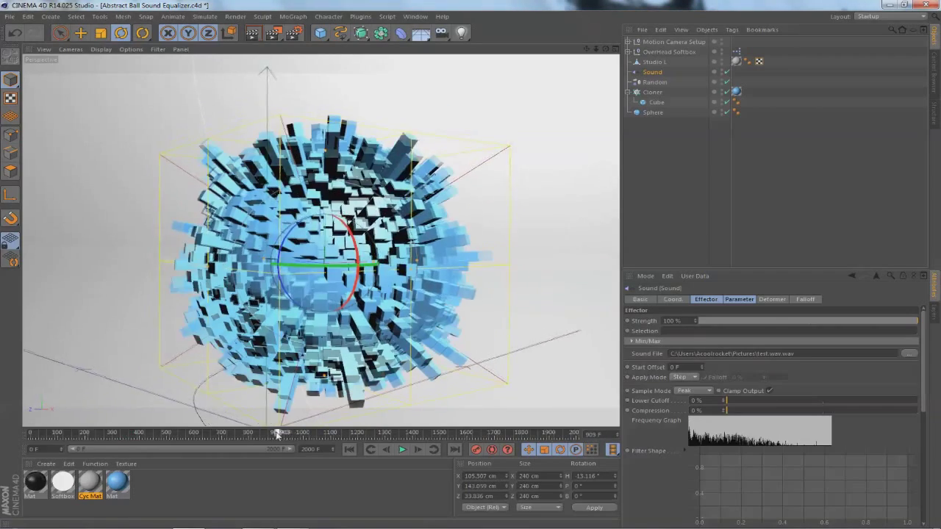
# Step: Find where the audio ends at frame 925 and set it as the last frame
pyautogui.moveTo(277, 435); pyautogui.dragTo(283, 434)
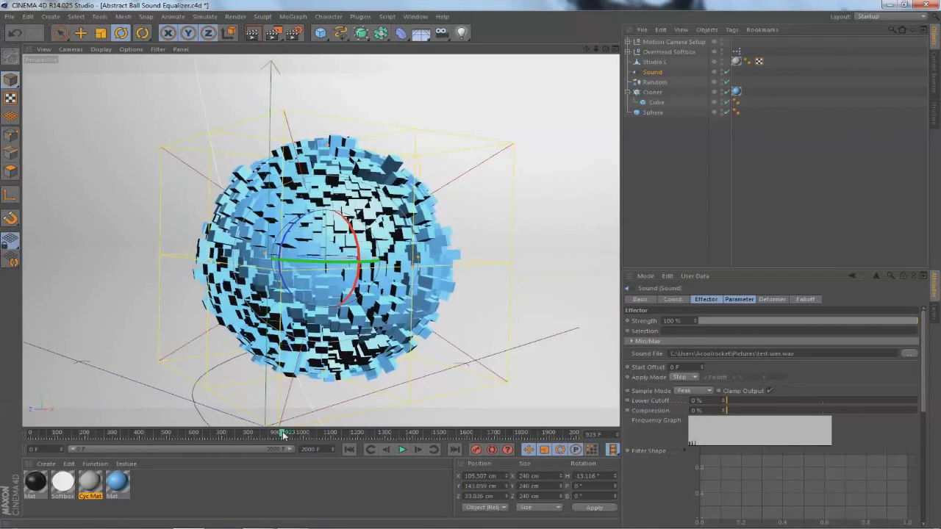
pyautogui.moveTo(281, 435); pyautogui.dragTo(282, 436)
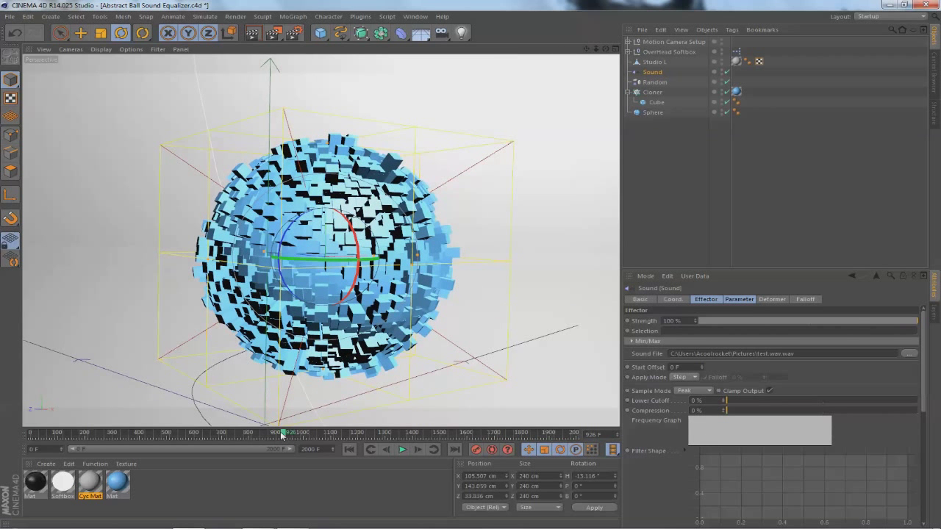
pyautogui.moveTo(281, 435); pyautogui.dragTo(281, 435)
pyautogui.press('Return')
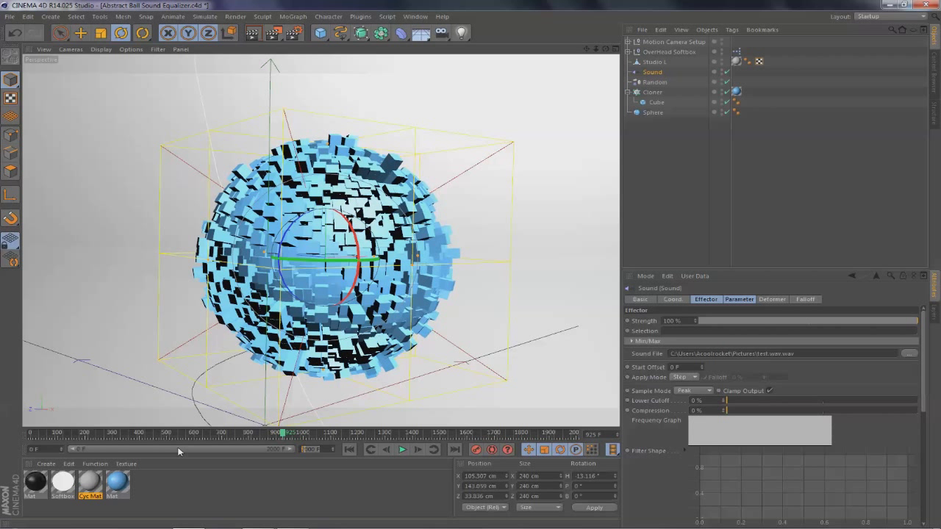
pyautogui.write('925')
pyautogui.press('Return')
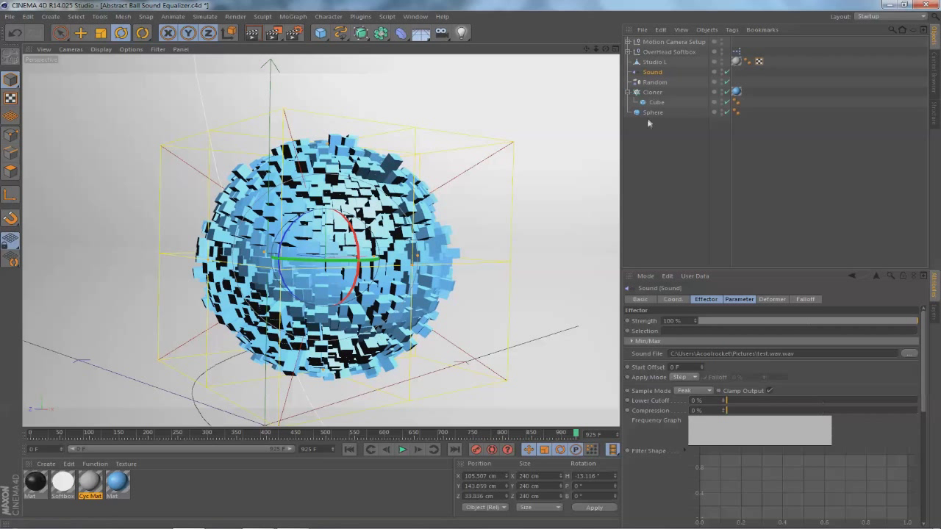
# Step: Deselect the effector and try orange, pink, teal and purple on the Mat material colour
pyautogui.click(271, 481)
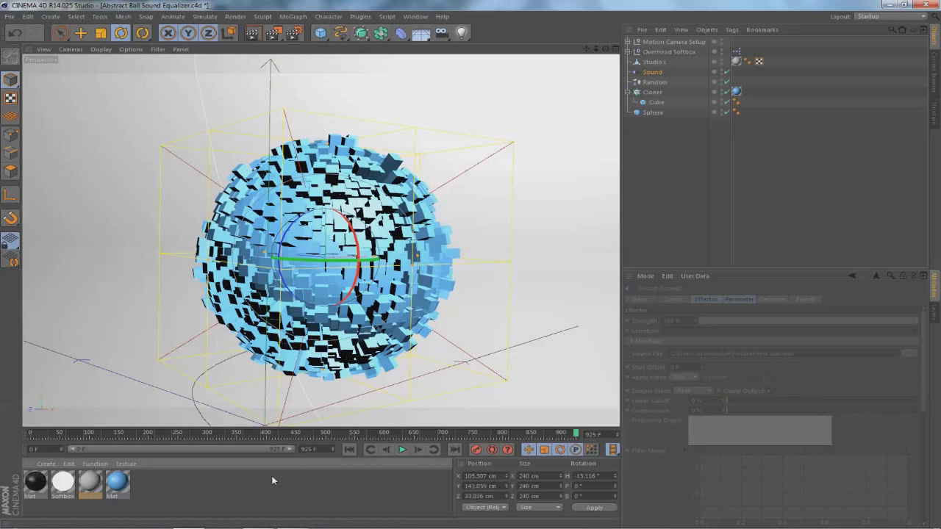
pyautogui.click(116, 484)
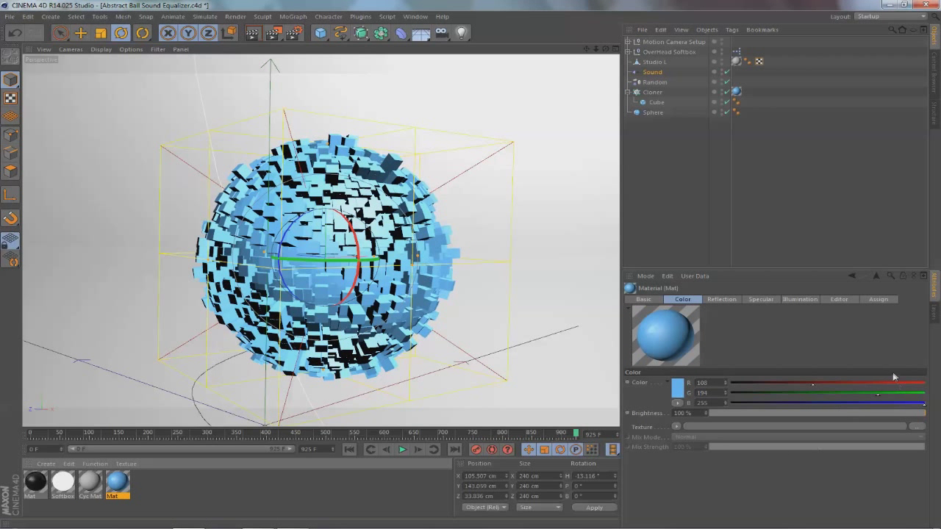
pyautogui.moveTo(894, 383)
pyautogui.mouseDown()
pyautogui.moveTo(924, 383)
pyautogui.moveTo(793, 402)
pyautogui.mouseUp()
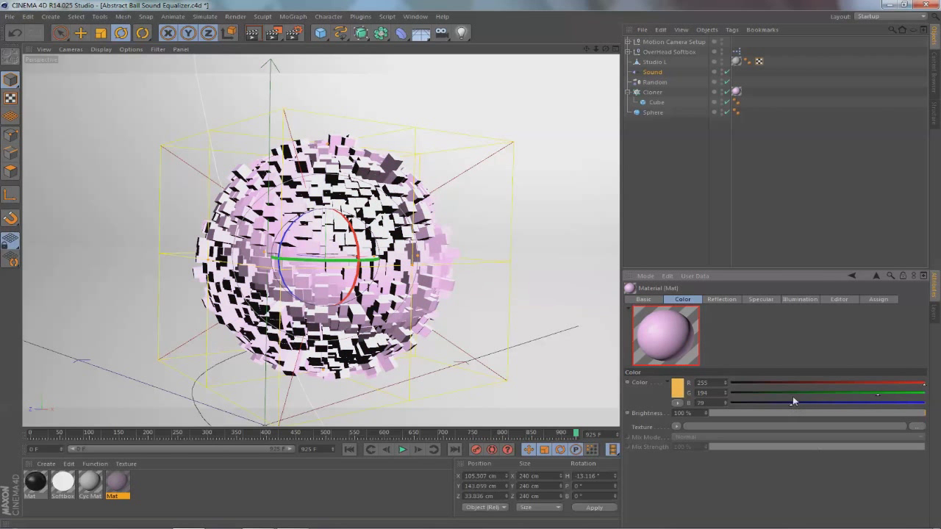
pyautogui.click(769, 393)
pyautogui.moveTo(819, 403); pyautogui.dragTo(866, 403)
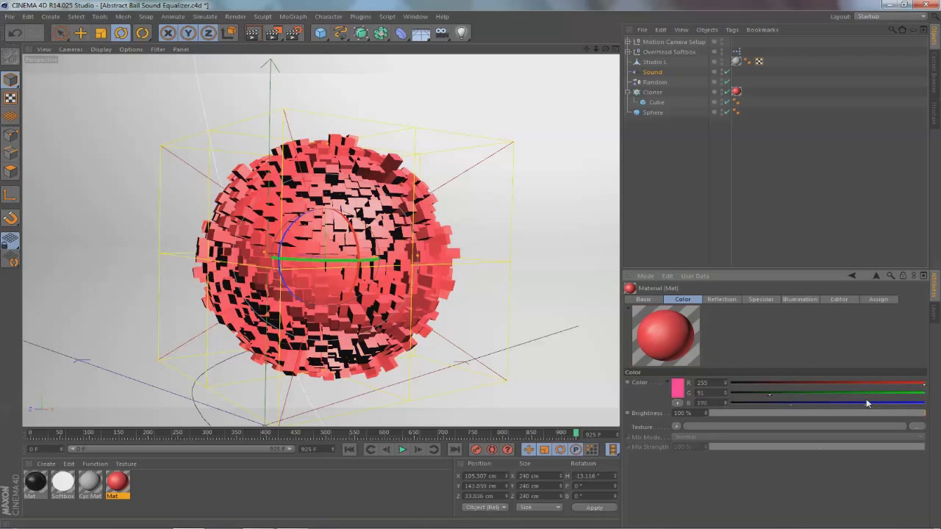
pyautogui.click(754, 383)
pyautogui.click(865, 393)
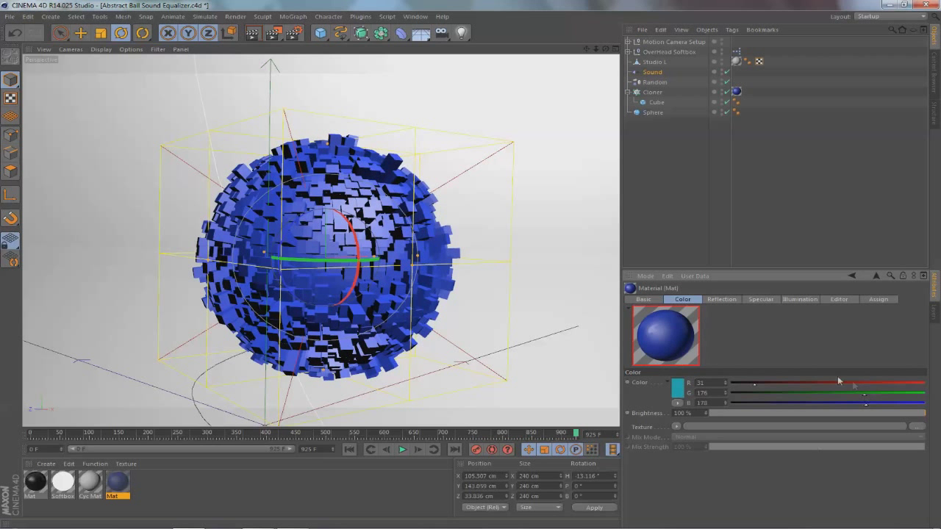
pyautogui.click(744, 393)
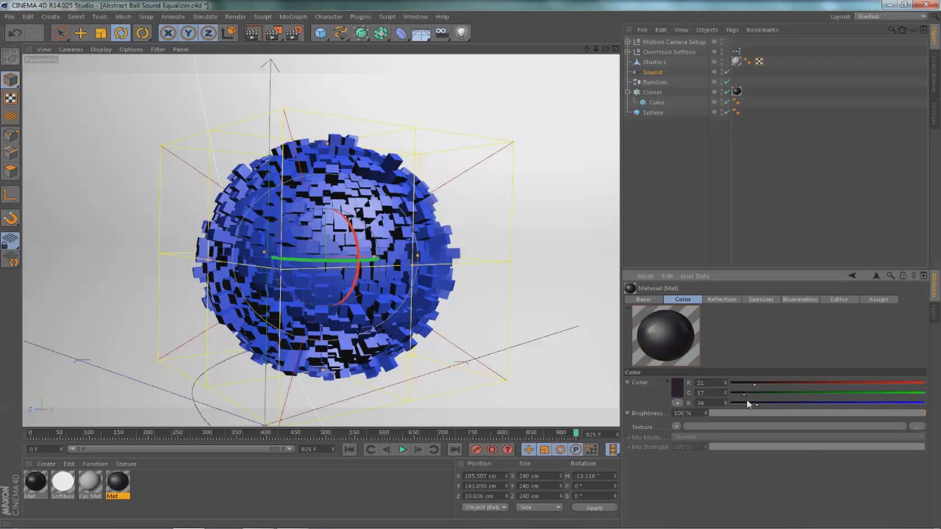
# Step: Settle the cube material on light blue (RGB 94, 187, 234) and show Cyc Mat's colour
pyautogui.click(743, 383)
pyautogui.click(861, 402)
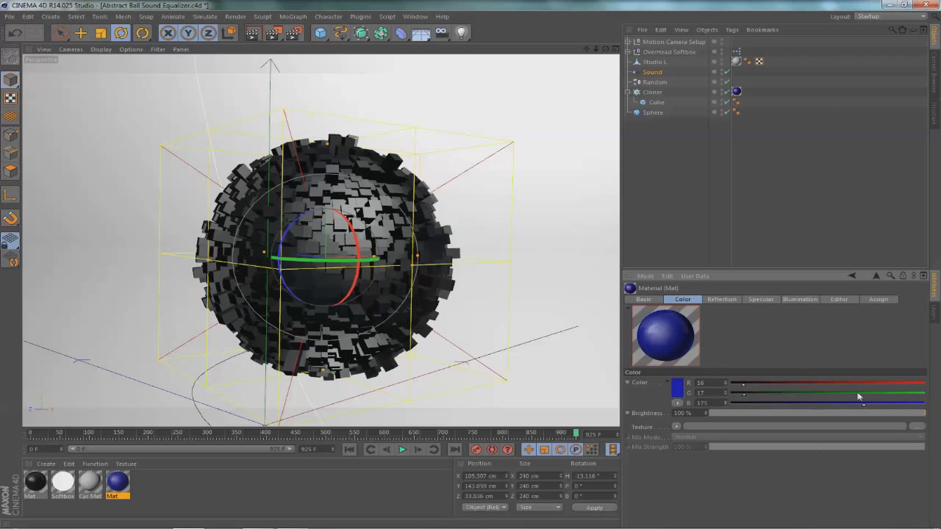
pyautogui.click(909, 403)
pyautogui.click(835, 383)
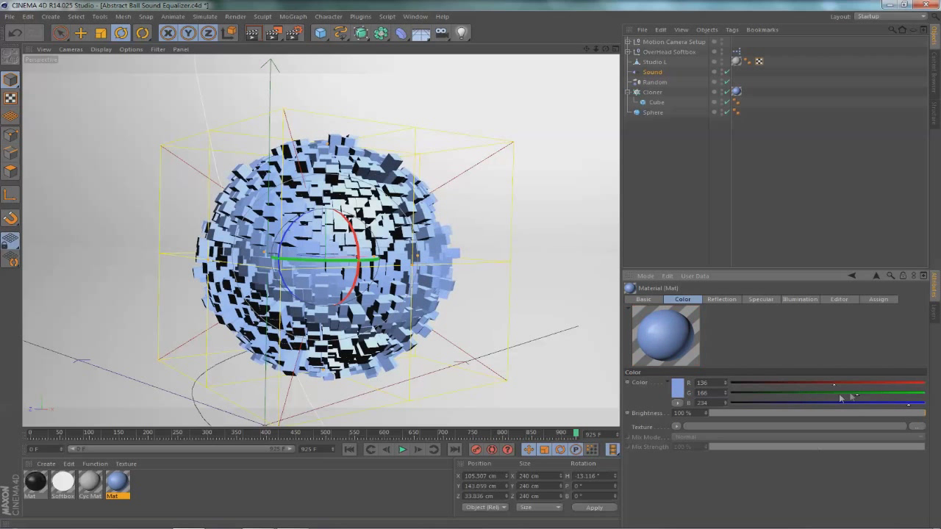
pyautogui.click(882, 383)
pyautogui.click(896, 393)
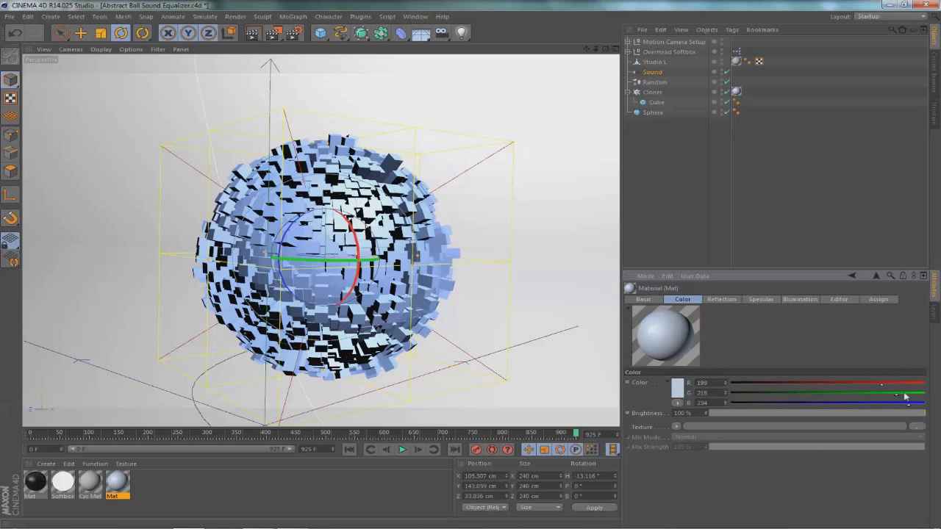
pyautogui.click(802, 383)
pyautogui.click(845, 393)
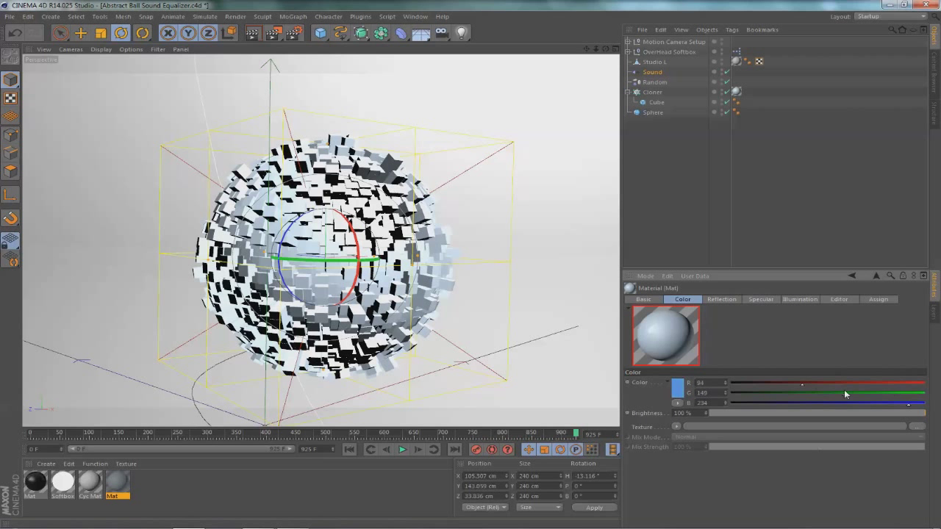
pyautogui.click(873, 393)
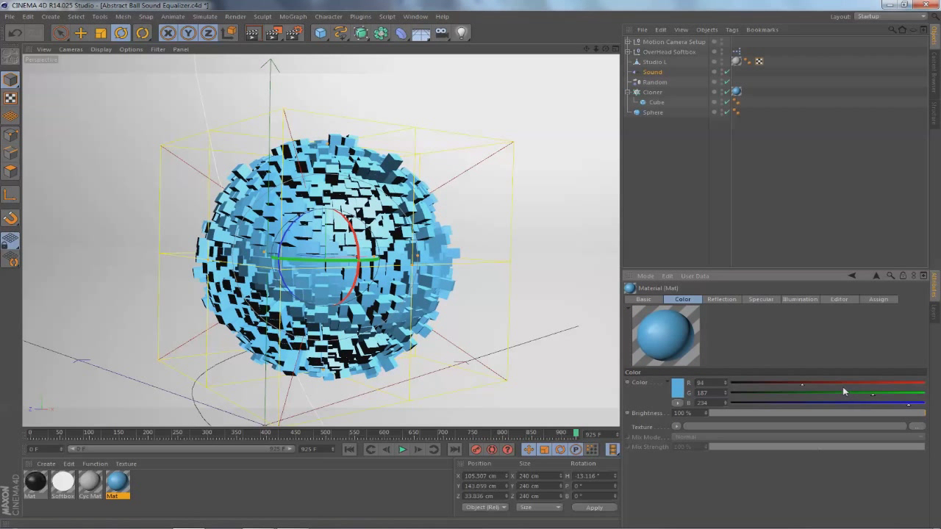
pyautogui.click(87, 494)
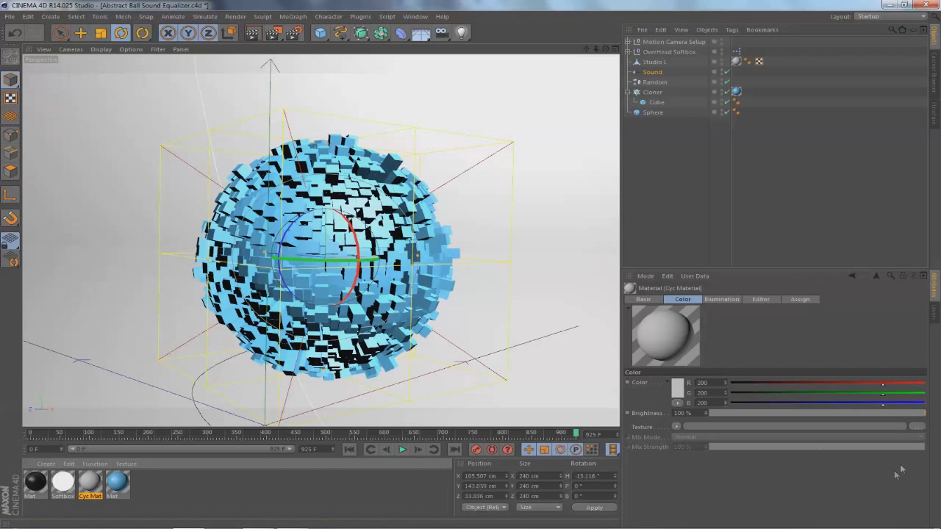
# Step: After trying red and yellow, make Cyc Mat near-white grey (200, 202, 204), then preview frame 306
pyautogui.moveTo(883, 403); pyautogui.dragTo(740, 404)
pyautogui.click(745, 394)
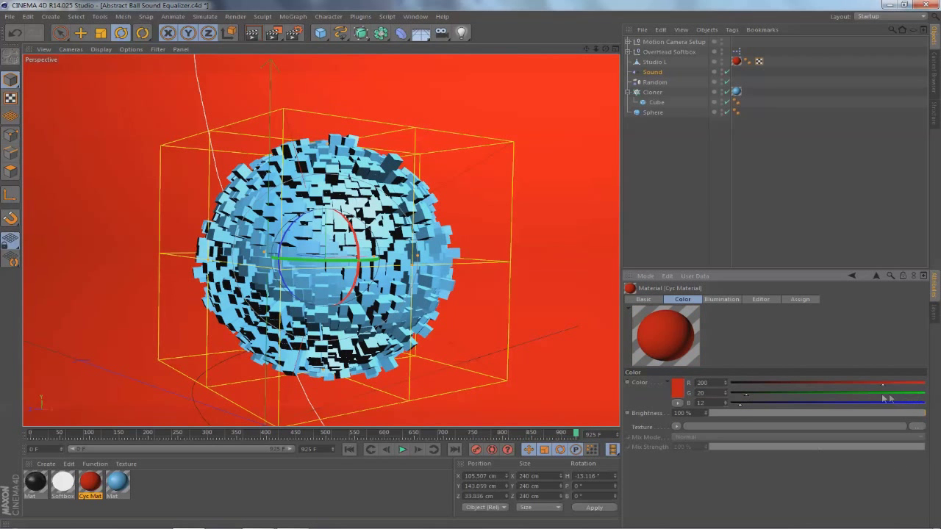
pyautogui.click(883, 394)
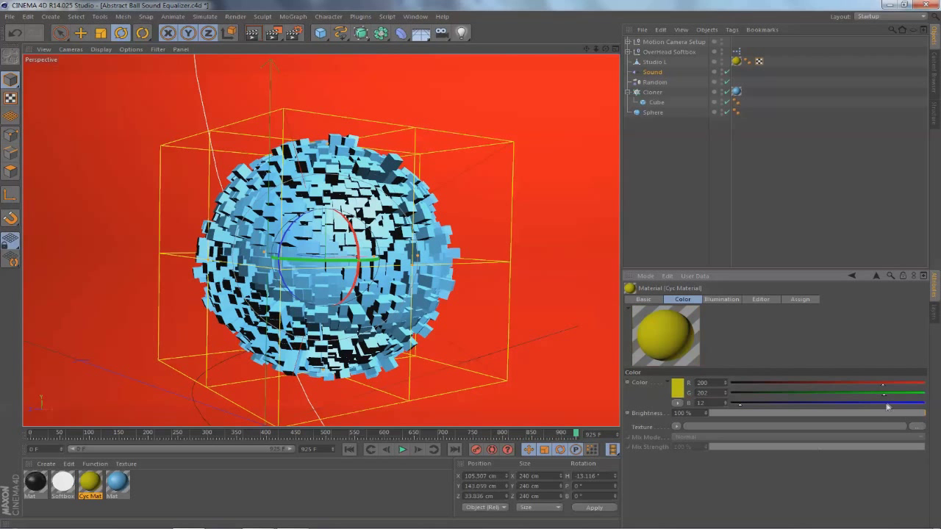
pyautogui.click(886, 403)
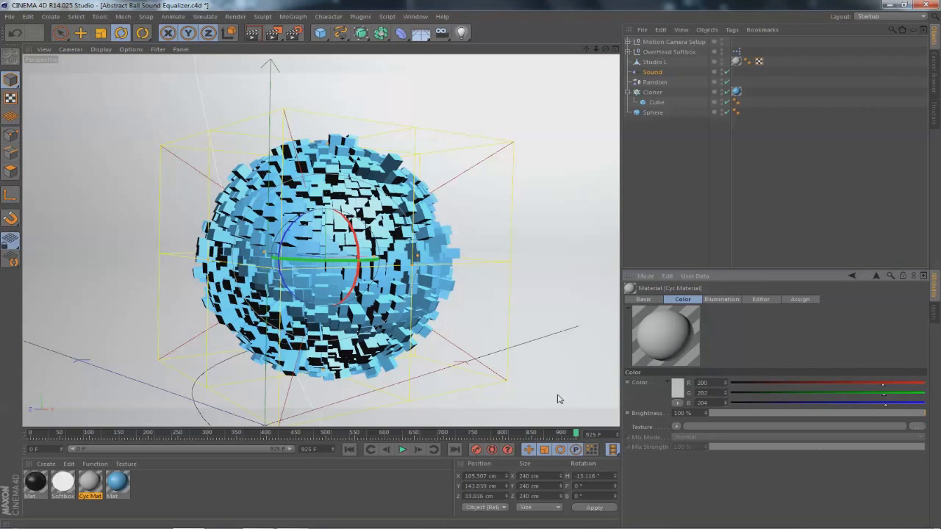
pyautogui.click(776, 165)
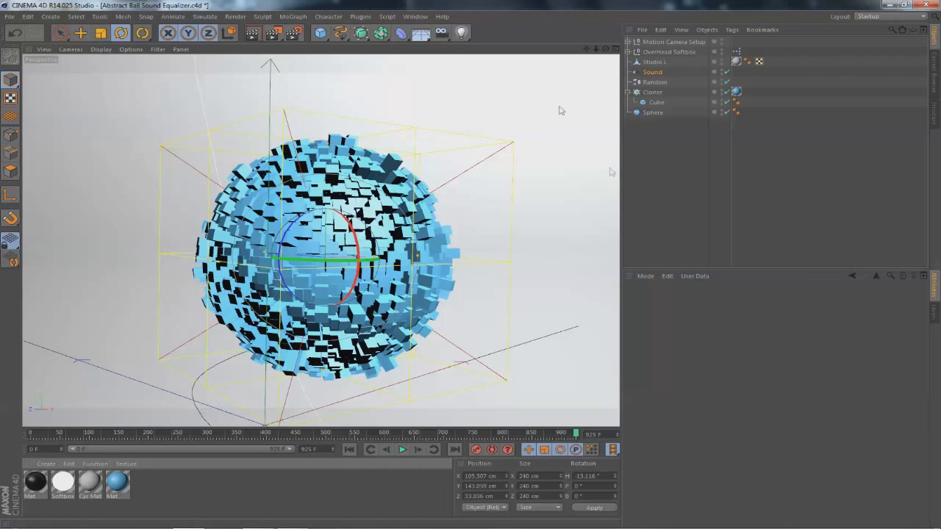
pyautogui.click(211, 433)
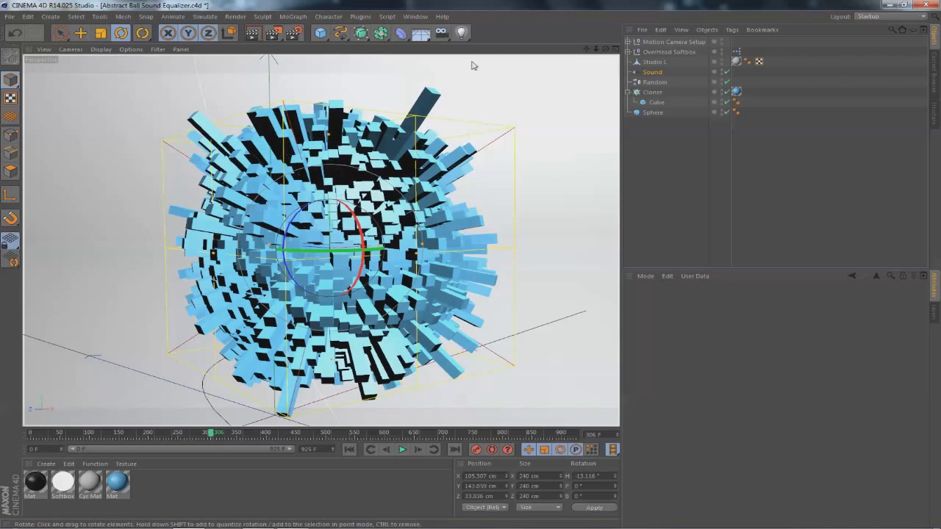
# Step: Set the Random effector's Z scale to 20
pyautogui.click(652, 81)
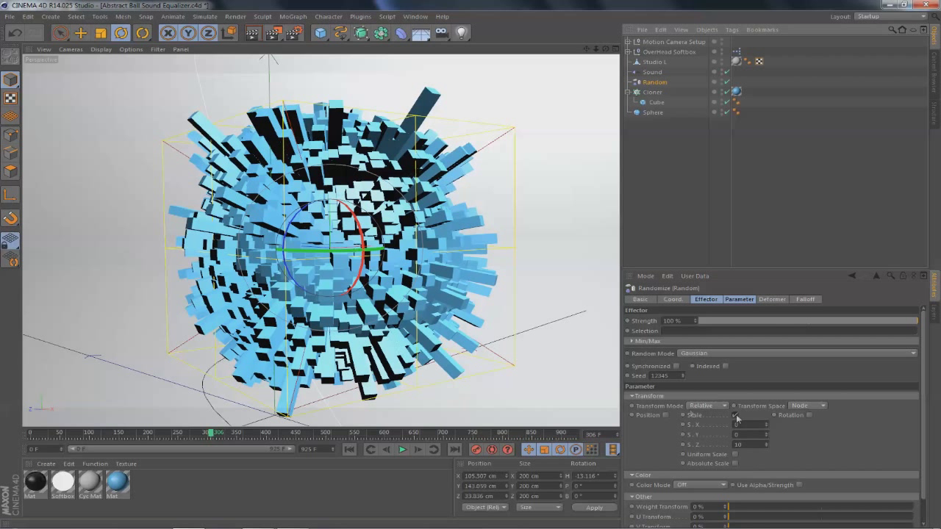
pyautogui.click(738, 445)
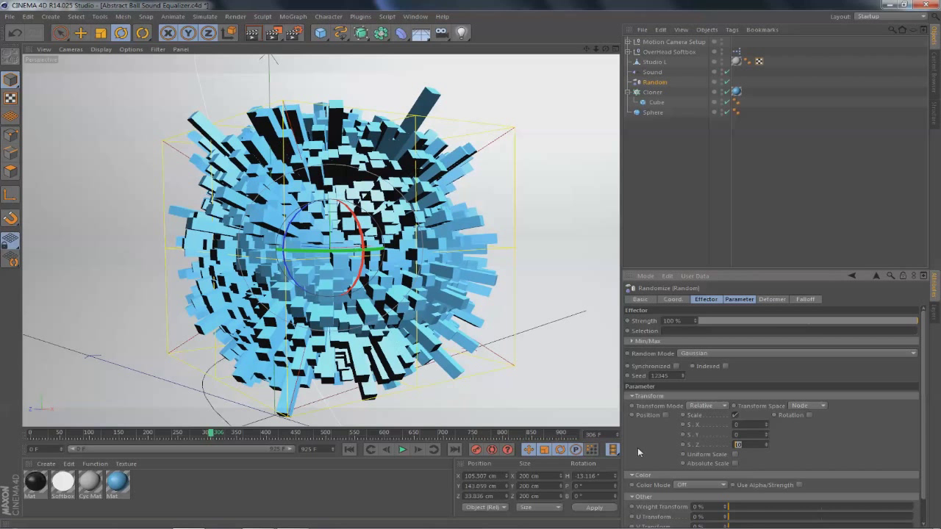
pyautogui.write('20')
pyautogui.press('Return')
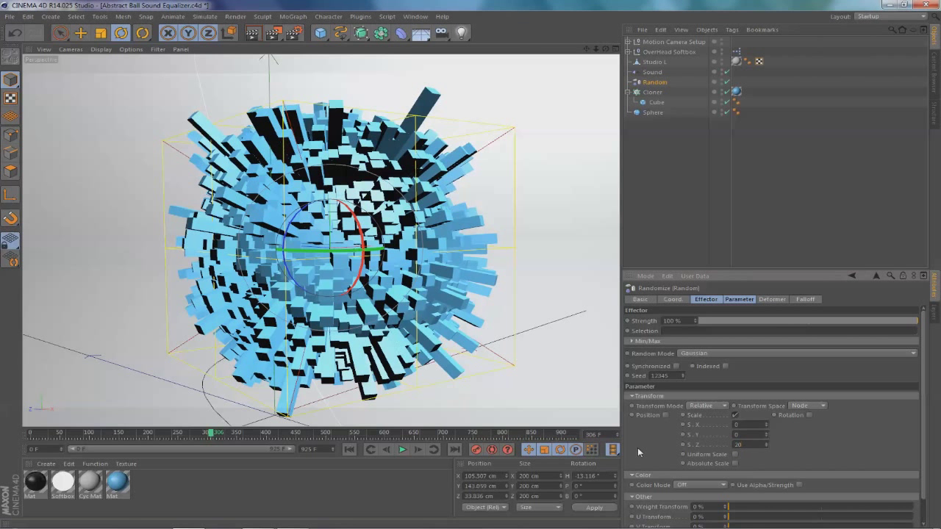
# Step: In the four-view layout, test Z scales of 15 and 100, then return to 20
pyautogui.click(615, 49)
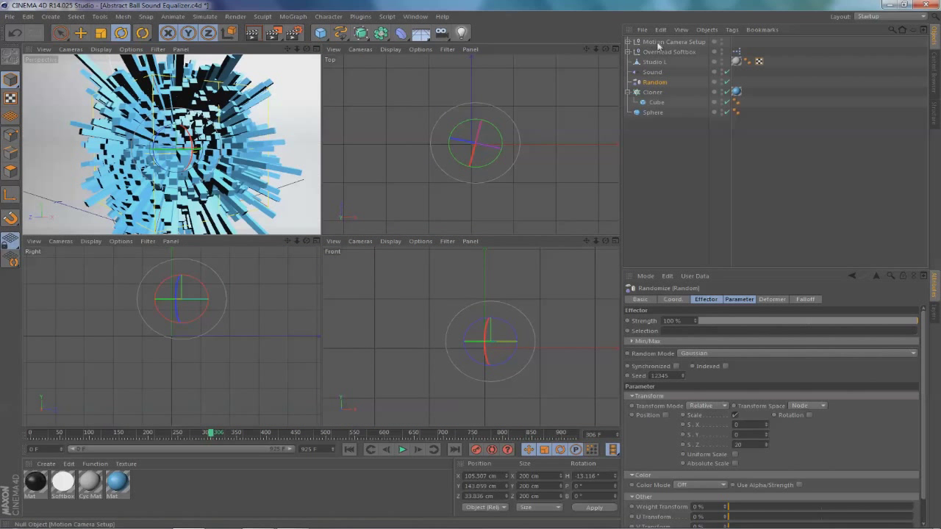
pyautogui.write('15')
pyautogui.press('Return')
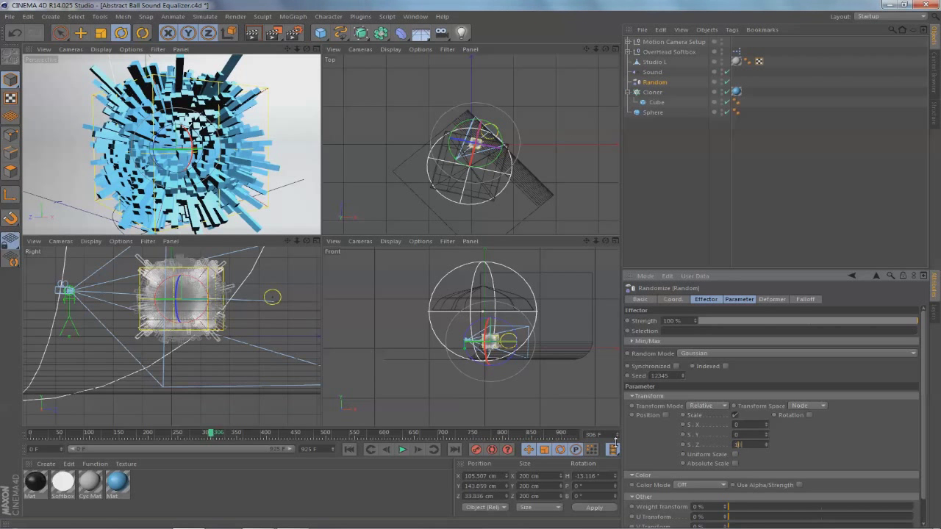
pyautogui.write('100')
pyautogui.press('Return')
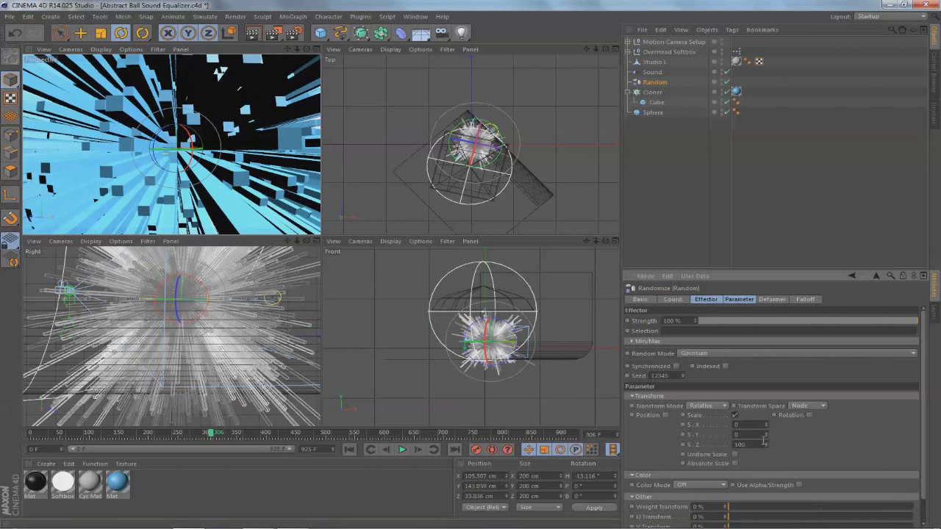
pyautogui.write('20')
pyautogui.press('Return')
# Step: Move the Motion Camera Setup back to about X -285, Z -237 cm, then maximize Perspective
pyautogui.click(673, 41)
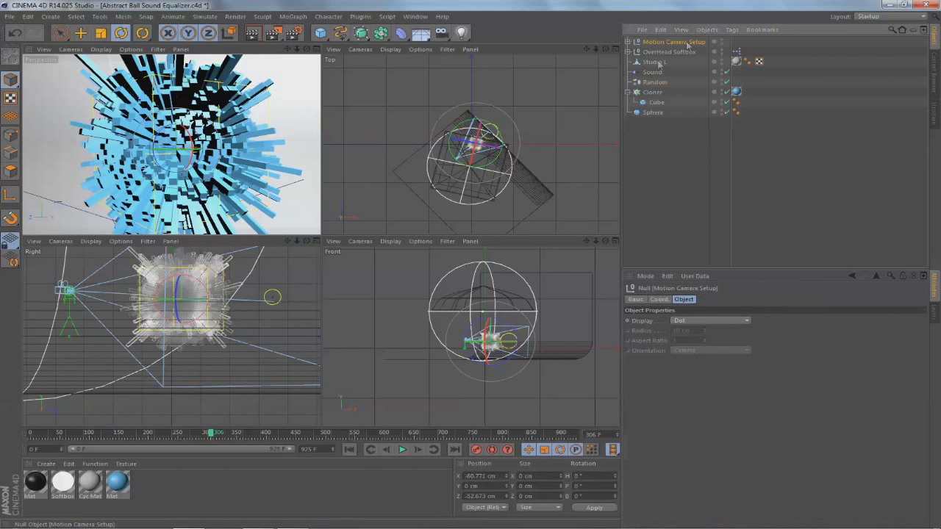
pyautogui.press('e')
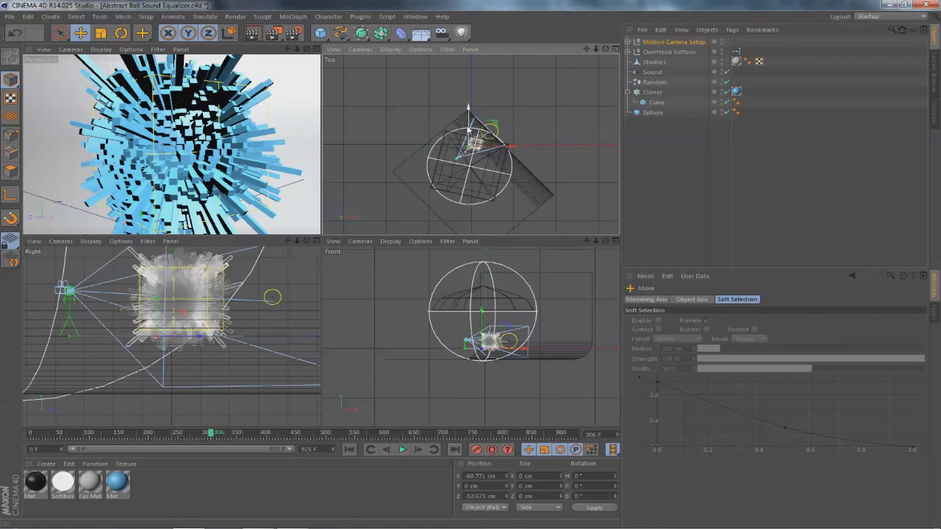
pyautogui.moveTo(469, 128)
pyautogui.mouseDown()
pyautogui.moveTo(491, 152)
pyautogui.moveTo(465, 140)
pyautogui.moveTo(493, 154)
pyautogui.mouseUp()
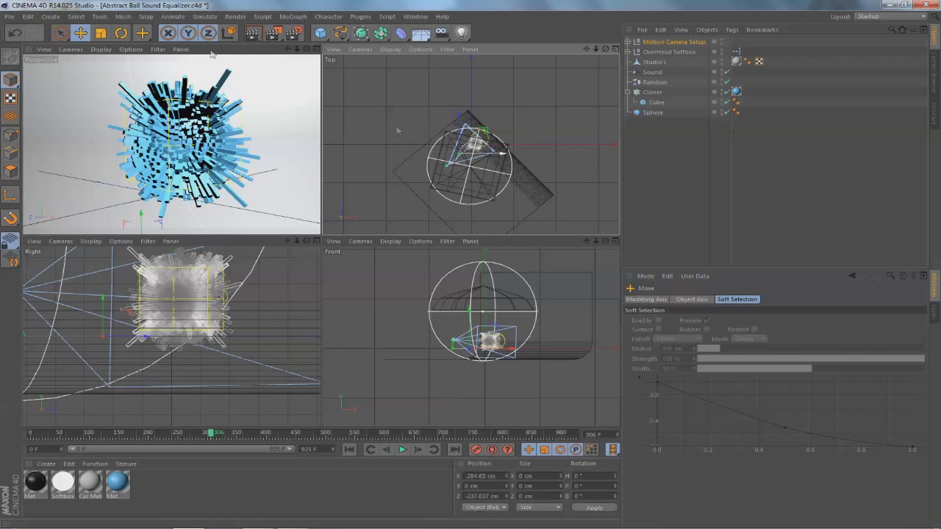
pyautogui.click(316, 50)
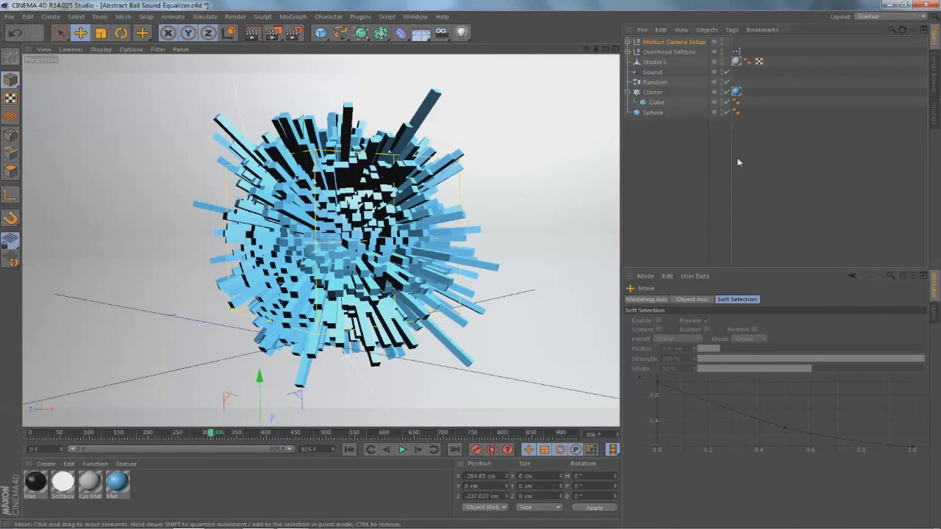
pyautogui.click(885, 119)
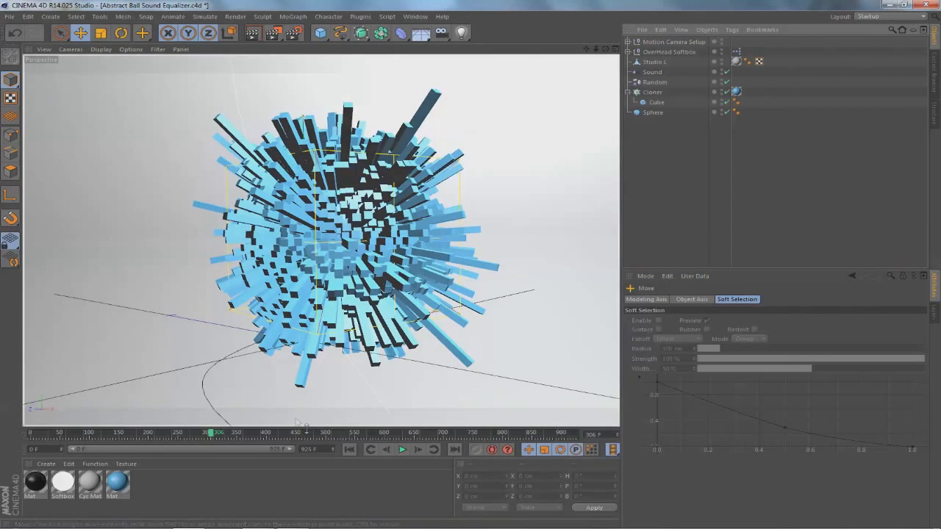
pyautogui.moveTo(316, 434); pyautogui.dragTo(546, 435)
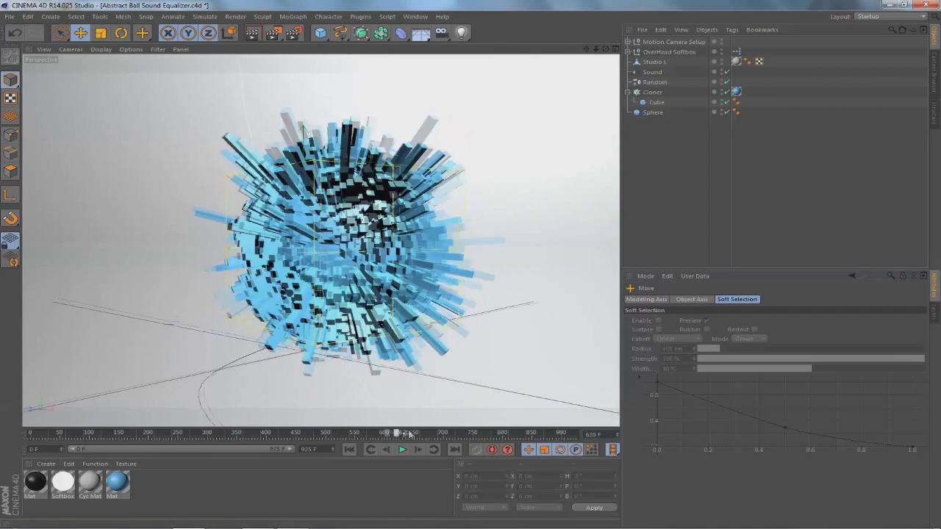
pyautogui.moveTo(547, 435); pyautogui.dragTo(140, 436)
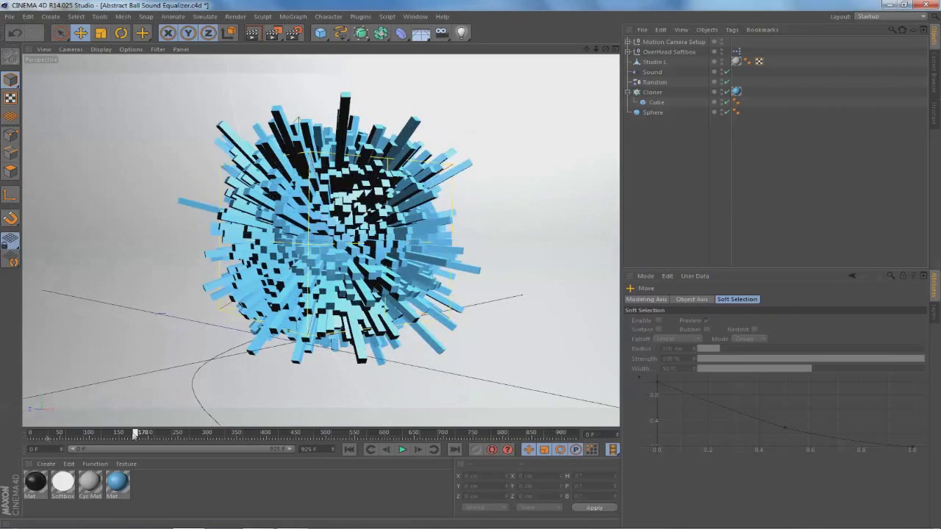
pyautogui.hotkey('shift', 'f')
pyautogui.click(210, 435)
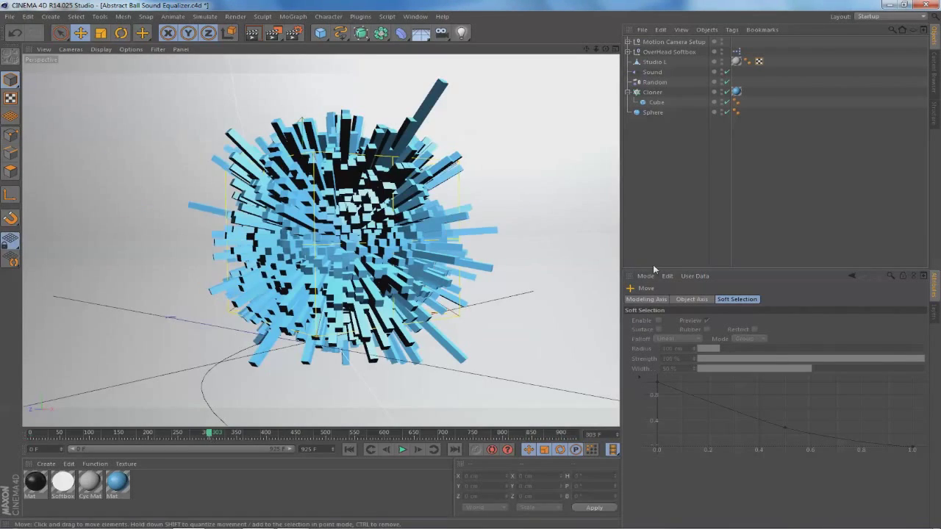